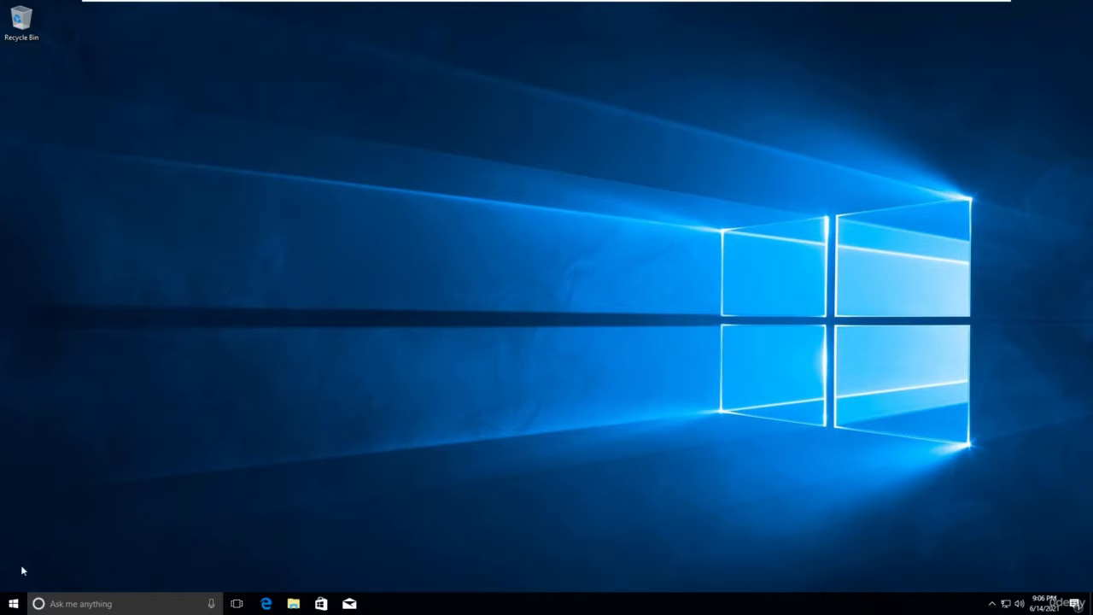
- Open Windows Settings from the Start menu
{"action": "left_click", "coordinate": [12, 604]}
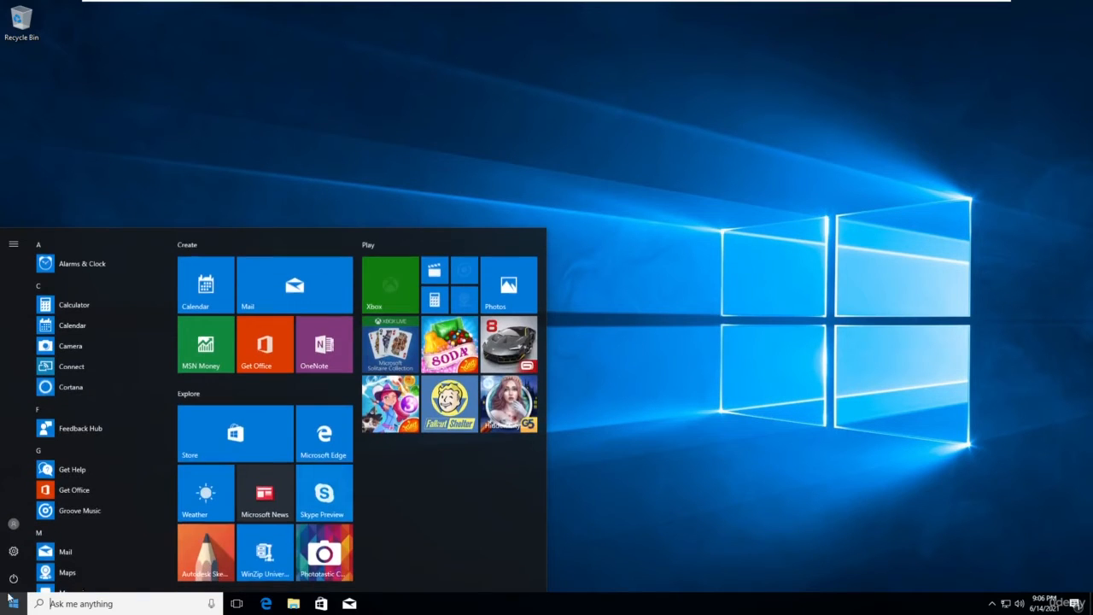
{"action": "left_click", "coordinate": [13, 551]}
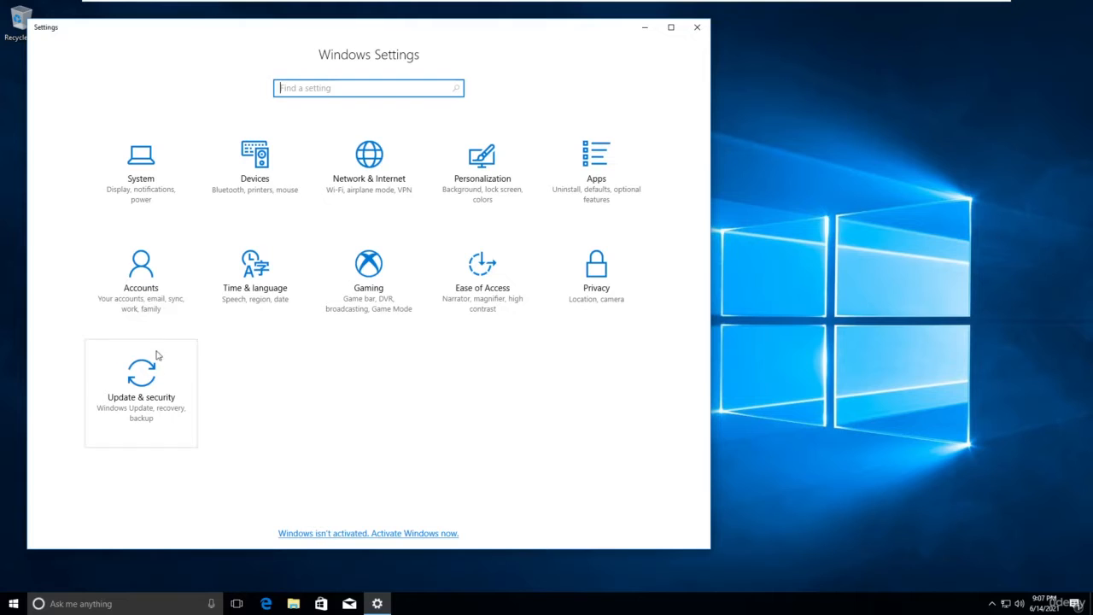
- Enable Developer mode under Update & security > For developers and confirm the prompt
{"action": "left_click", "coordinate": [149, 394]}
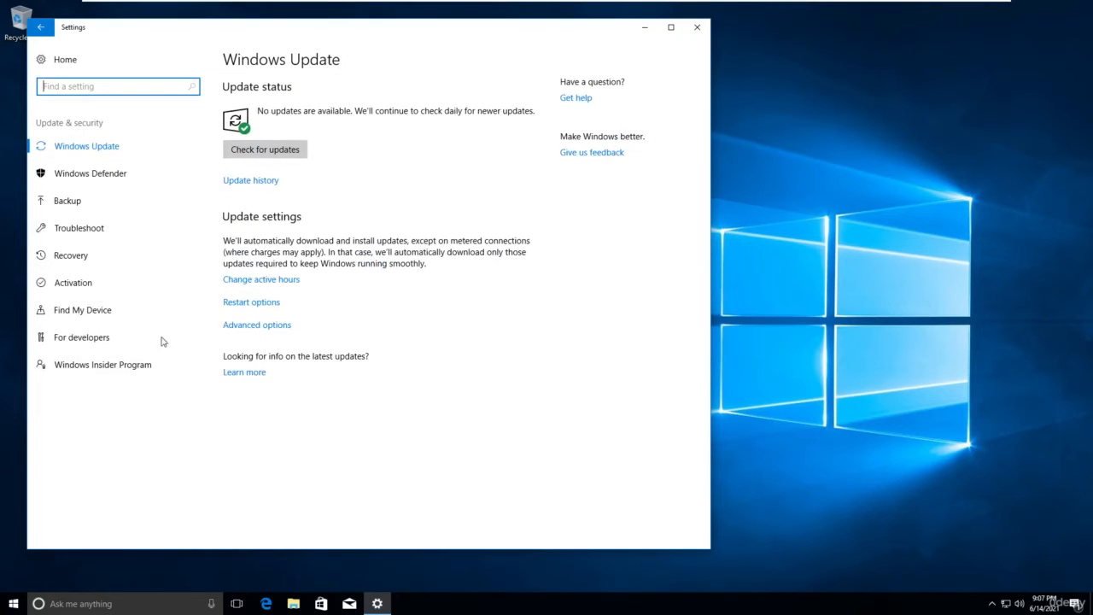
{"action": "left_click", "coordinate": [94, 338]}
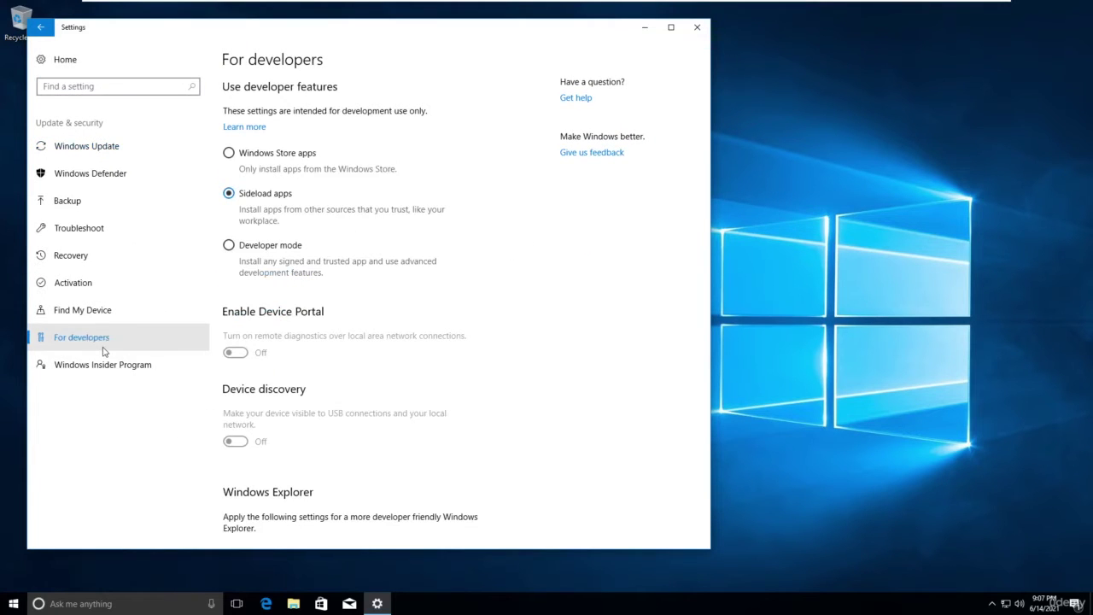
{"action": "left_click", "coordinate": [229, 245]}
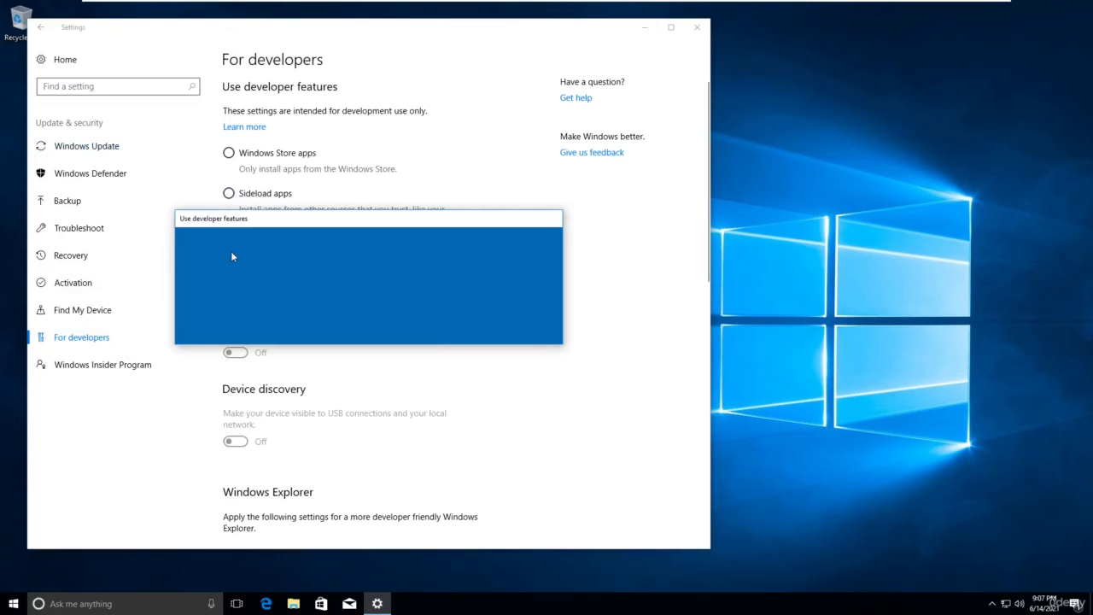
{"action": "left_click", "coordinate": [465, 320]}
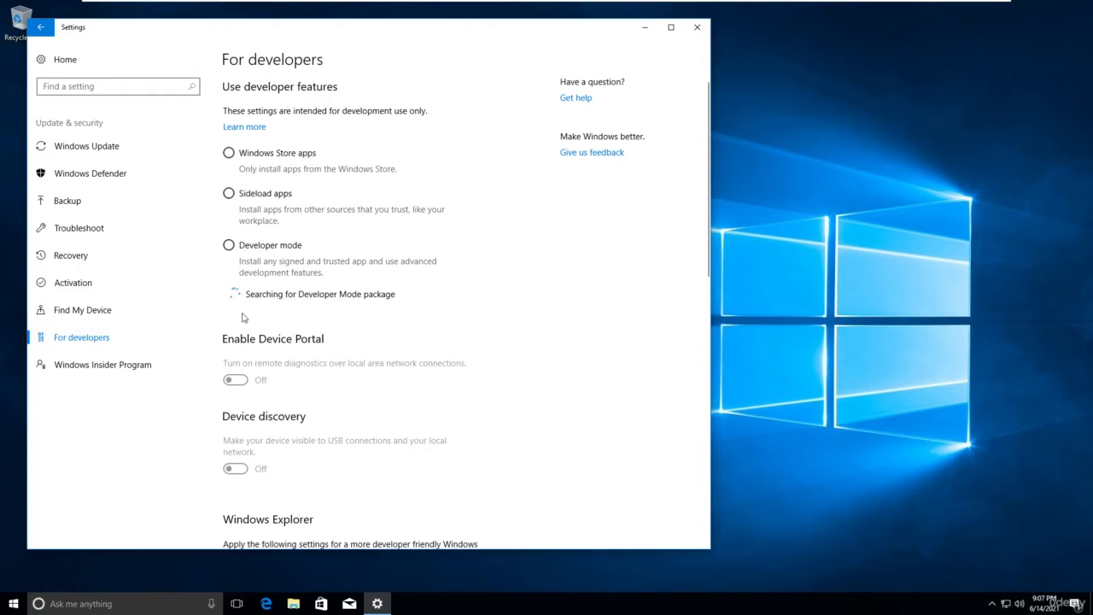
- Close Settings and start a Cortana search for Control Panel
{"action": "left_click", "coordinate": [696, 27]}
{"action": "left_click", "coordinate": [111, 604]}
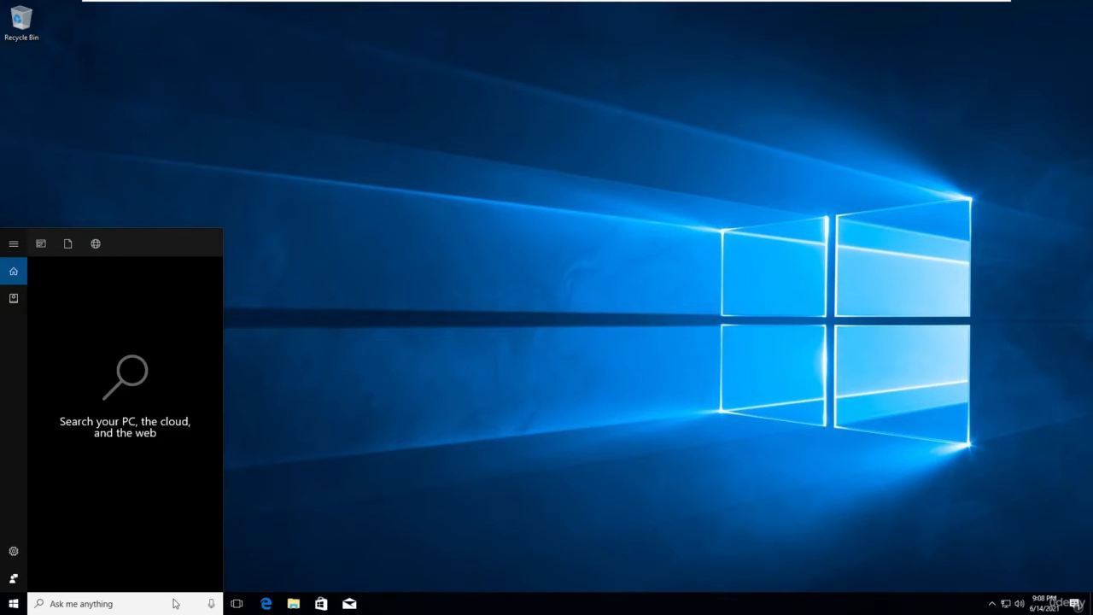
{"action": "type", "text": "con"}
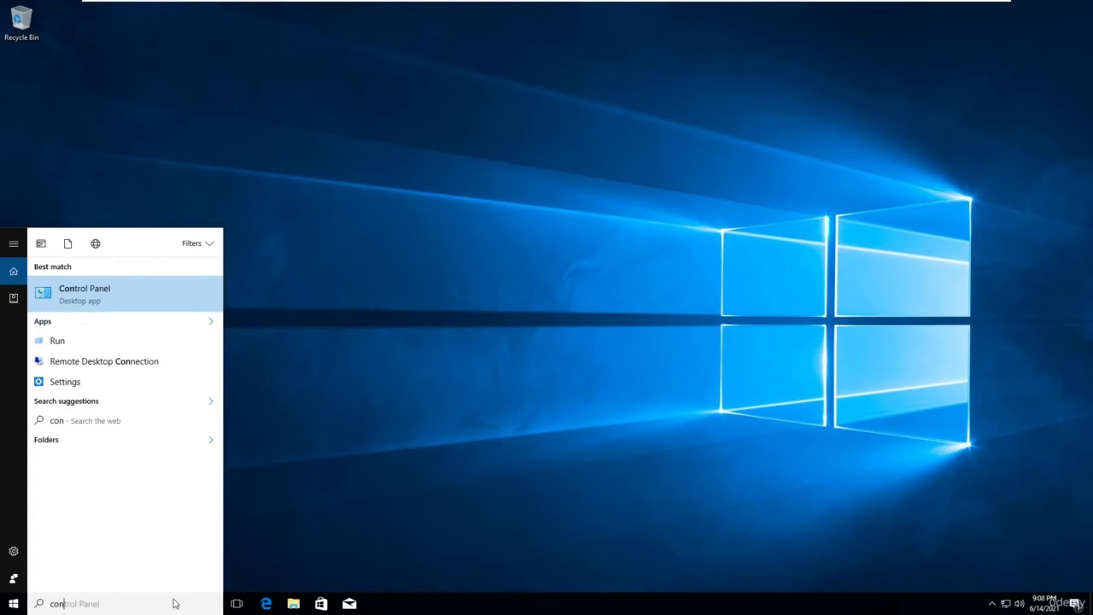
- Launch Control Panel from the search, centre its window and go to the Programs category
{"action": "key", "text": "Return"}
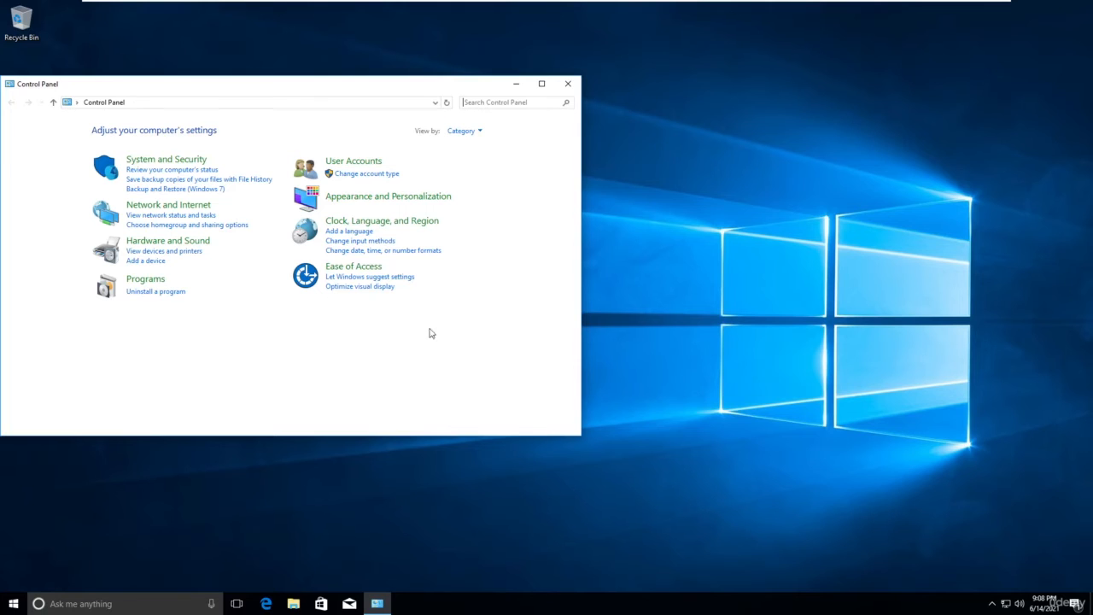
{"action": "left_click_drag", "start_coordinate": [239, 92], "coordinate": [529, 101]}
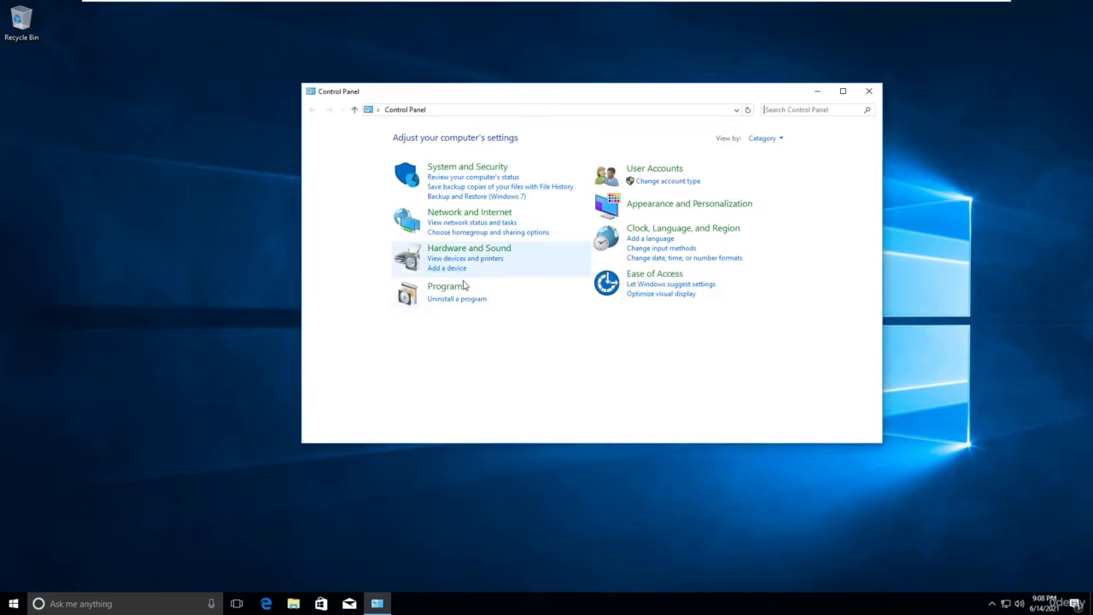
{"action": "left_click", "coordinate": [448, 286]}
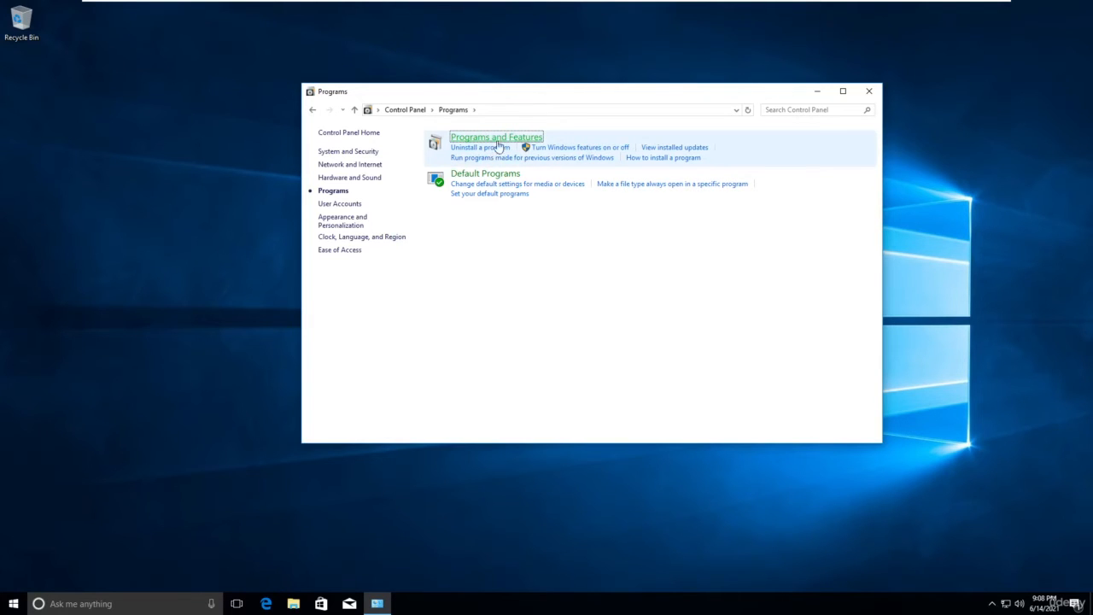
- Tick Windows Subsystem for Linux (Beta) in optional Windows features and restart to apply it
{"action": "left_click", "coordinate": [558, 151]}
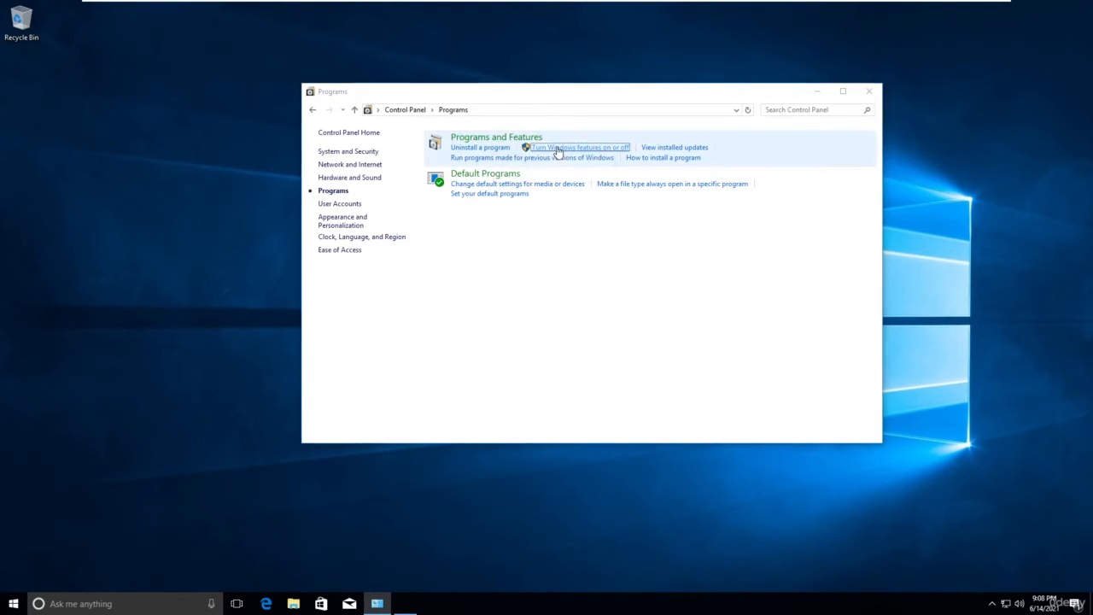
{"action": "scroll", "coordinate": [502, 336], "scroll_direction": "down", "scroll_amount": 5}
{"action": "scroll", "coordinate": [502, 335], "scroll_direction": "down", "scroll_amount": 4}
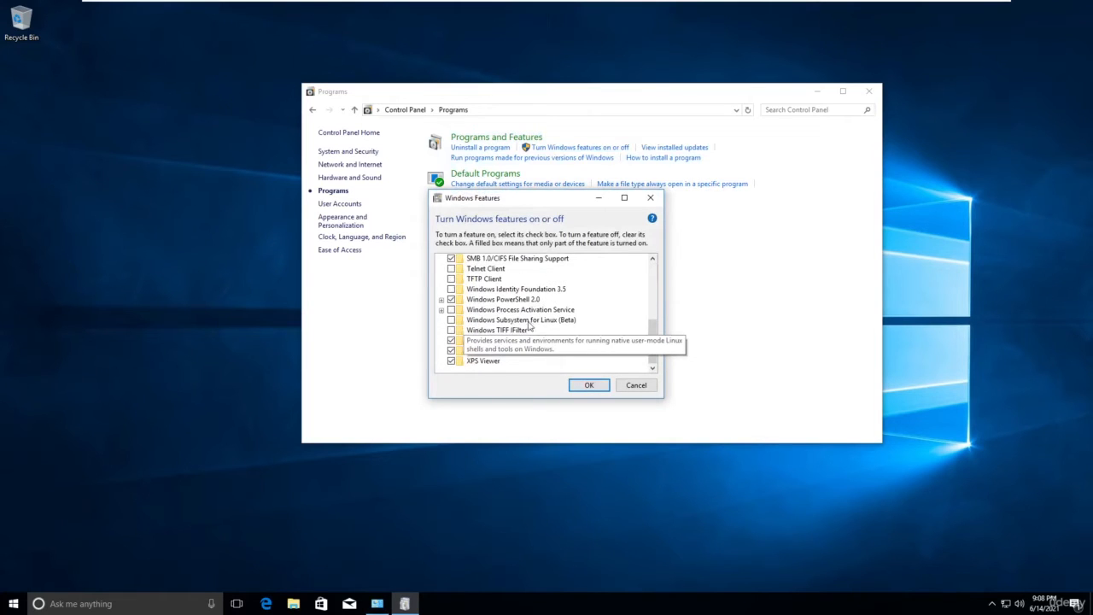
{"action": "left_click", "coordinate": [451, 320]}
{"action": "left_click", "coordinate": [588, 385]}
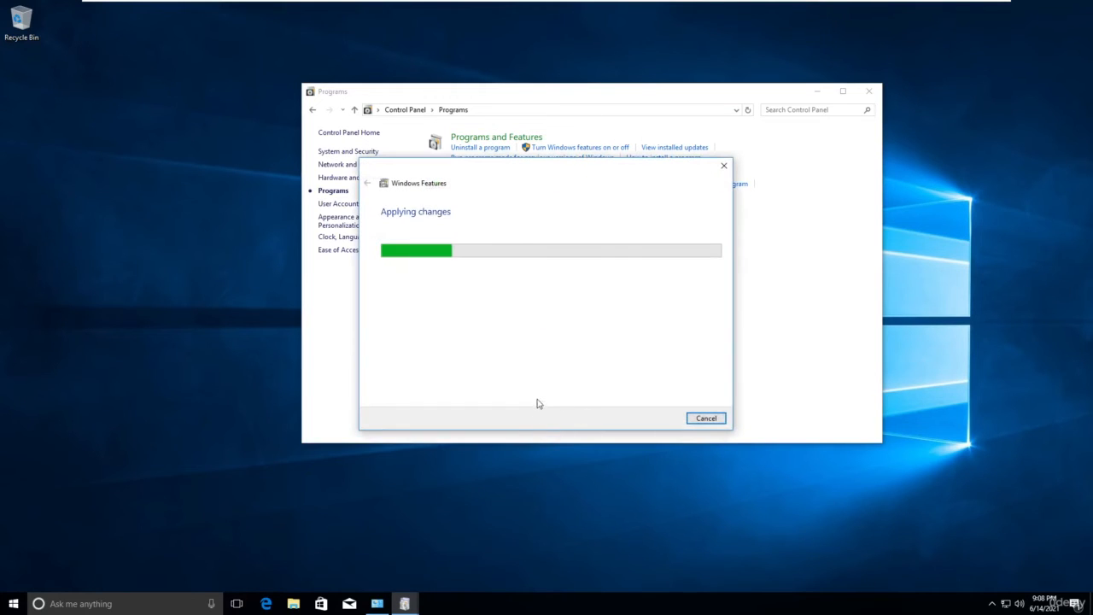
{"action": "left_click", "coordinate": [637, 418]}
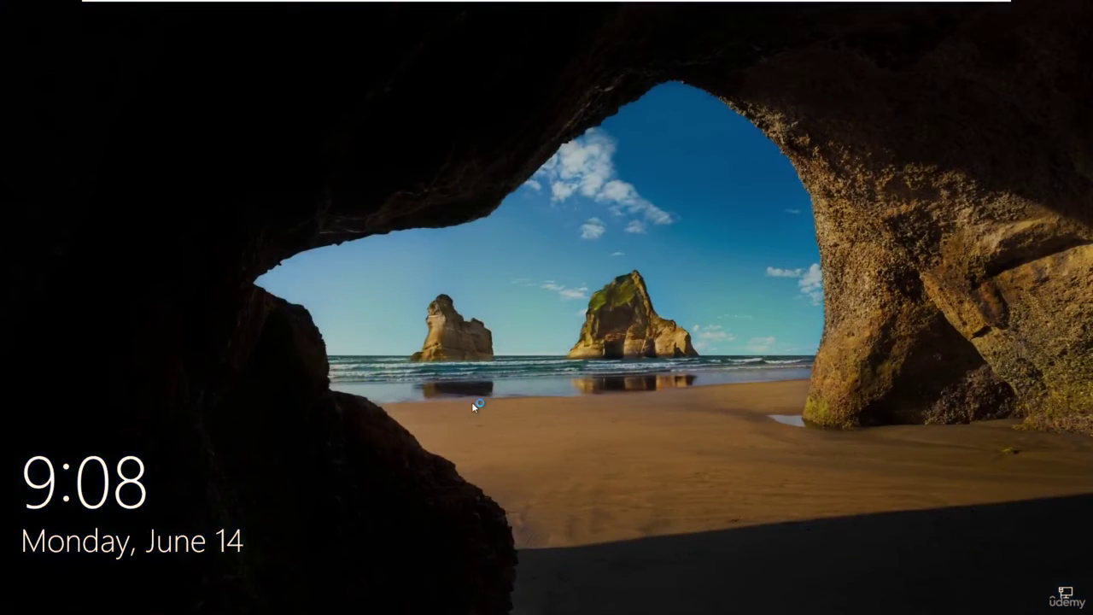
- Sign back in at the lock screen, retrying the password after one incorrect attempt
{"action": "left_click", "coordinate": [490, 399]}
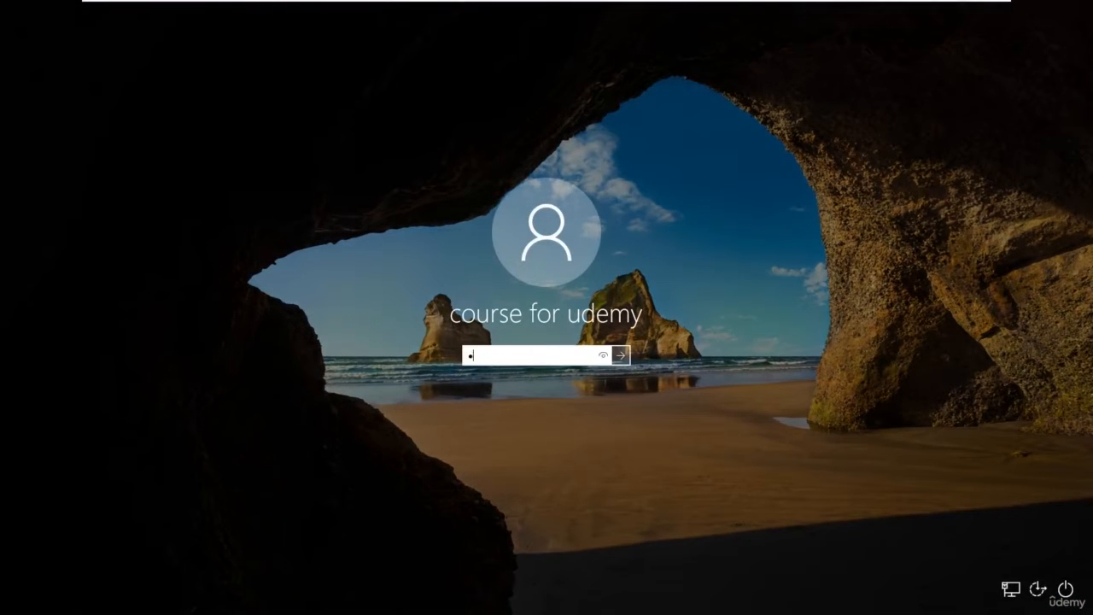
{"action": "type", "text": "12345"}
{"action": "key", "text": "Return"}
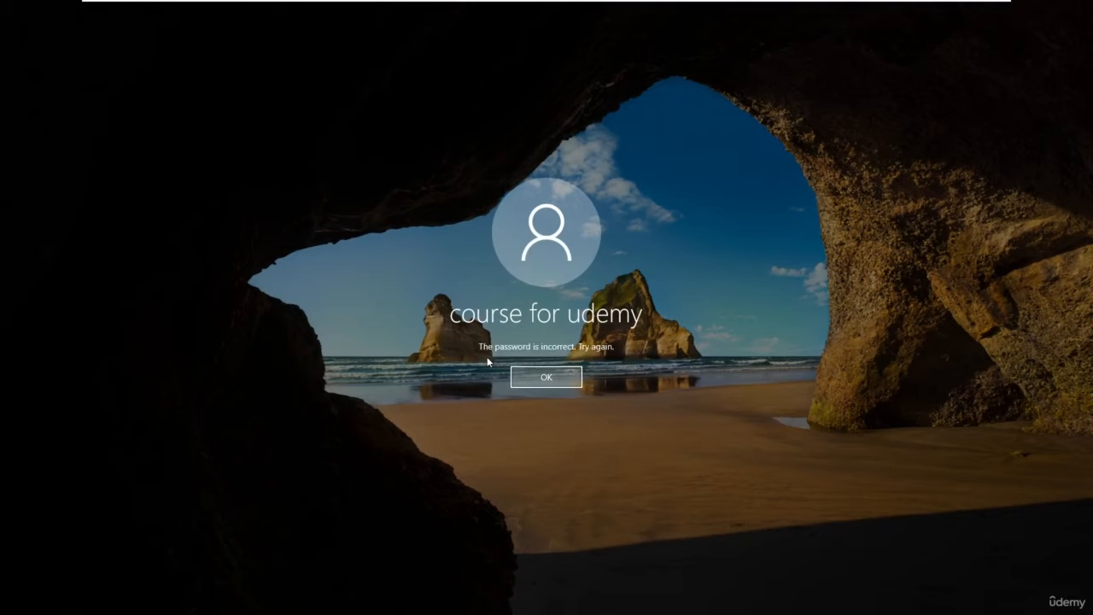
{"action": "key", "text": "Return"}
{"action": "type", "text": "1"}
{"action": "key", "text": "Return"}
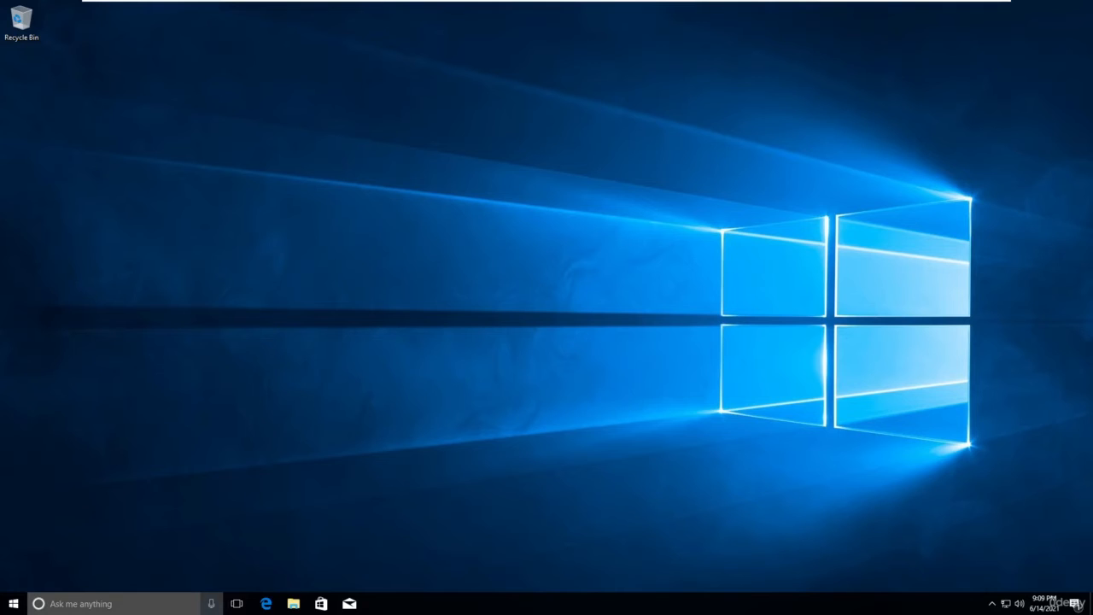
- Launch Command Prompt, run bash and accept installing Ubuntu on Windows
{"action": "left_click", "coordinate": [81, 603]}
{"action": "type", "text": "cal"}
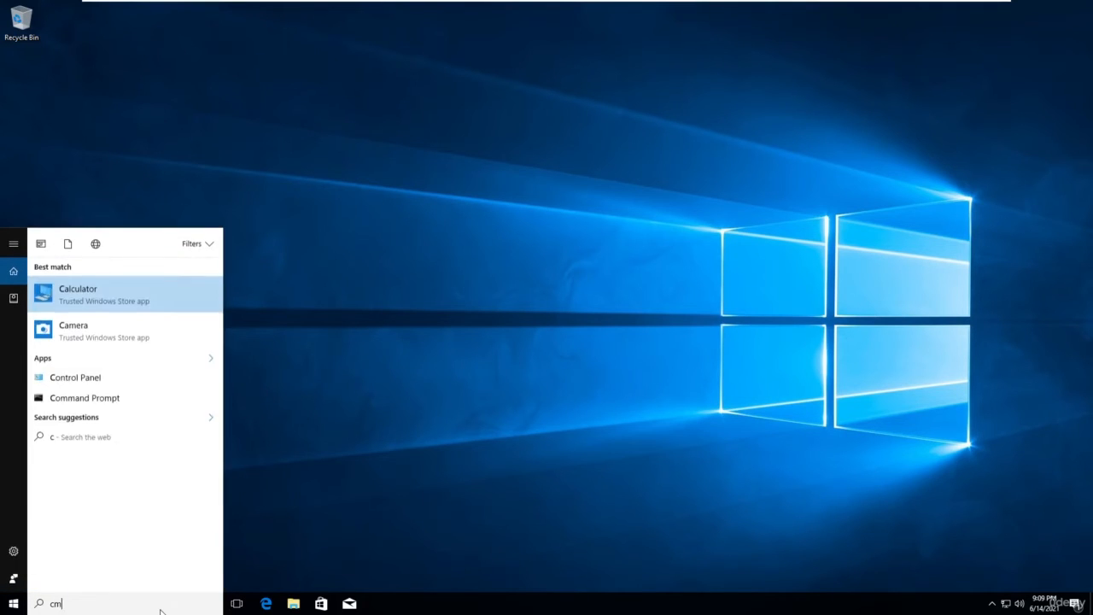
{"action": "key", "text": "Return"}
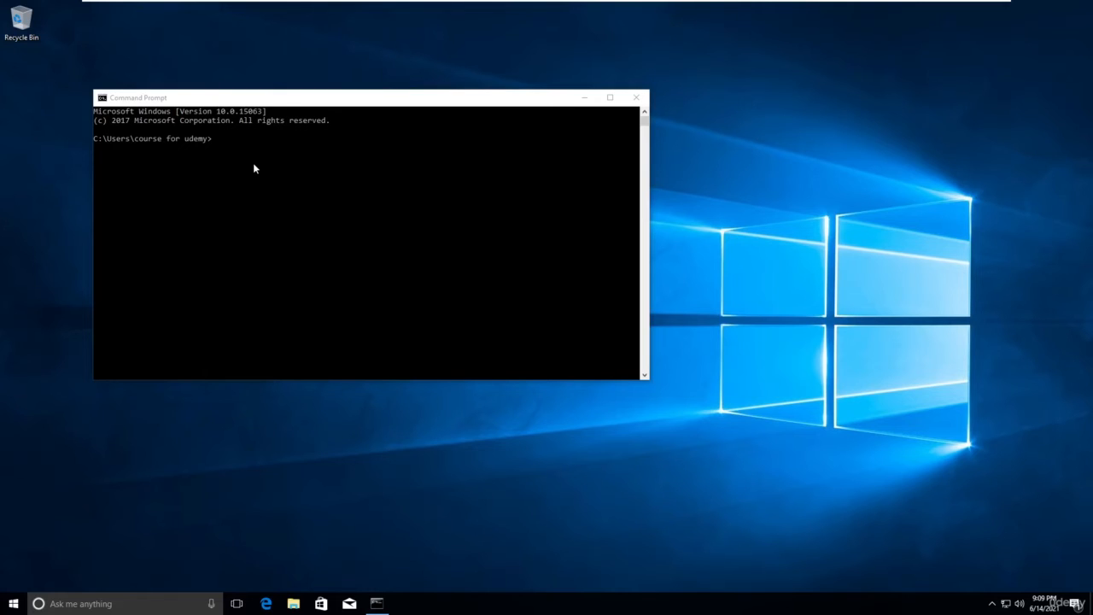
{"action": "left_click", "coordinate": [218, 158]}
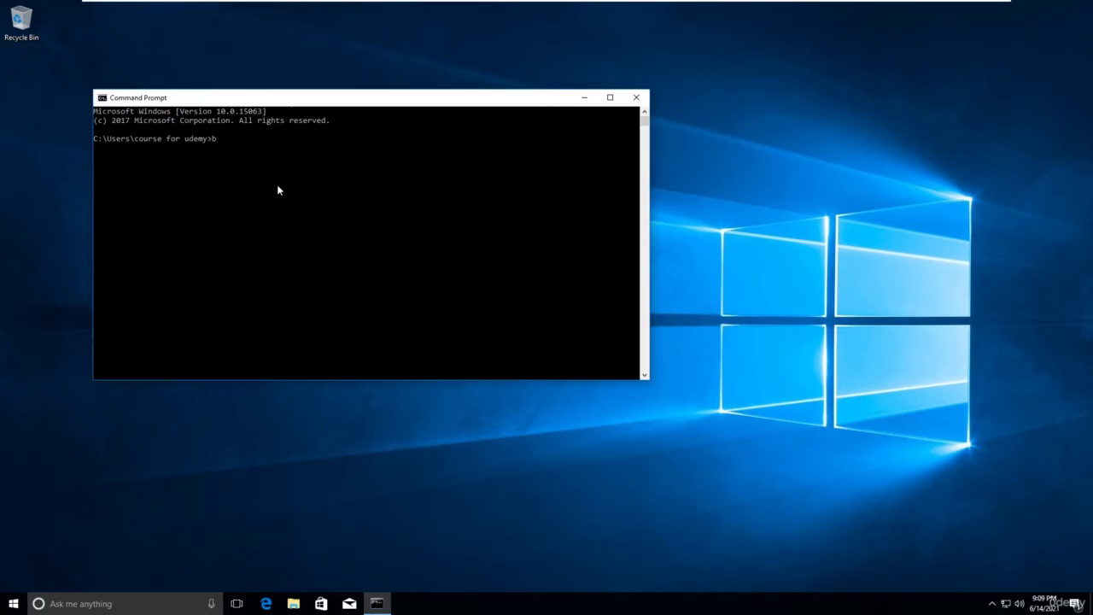
{"action": "type", "text": "bash"}
{"action": "type", "text": ".exe"}
{"action": "key", "text": "Return"}
{"action": "type", "text": "ype \"y\" to continue: y"}
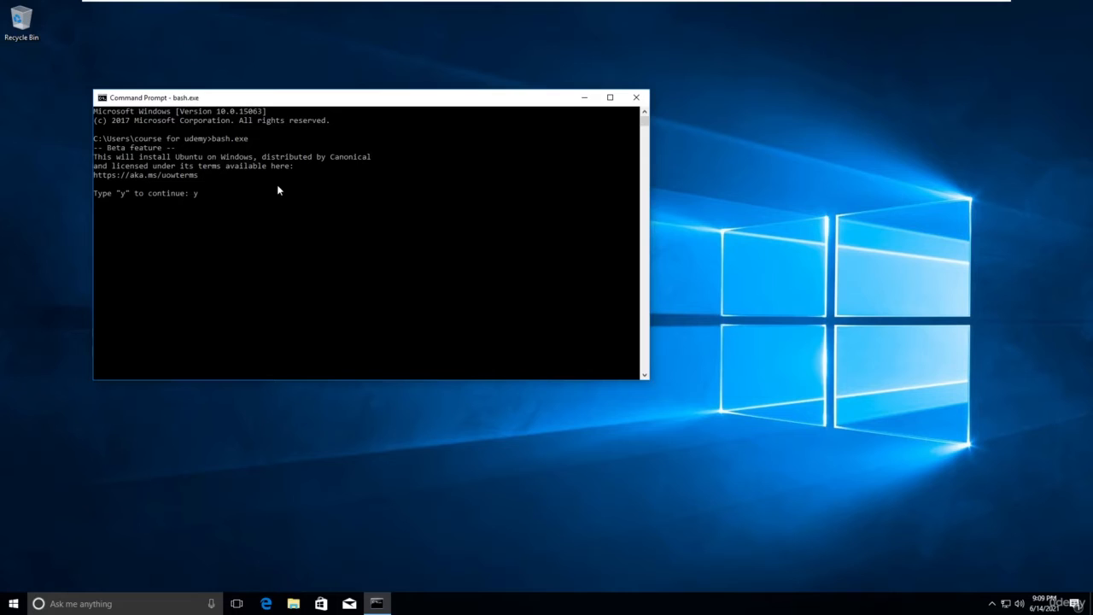
{"action": "key", "text": "Return"}
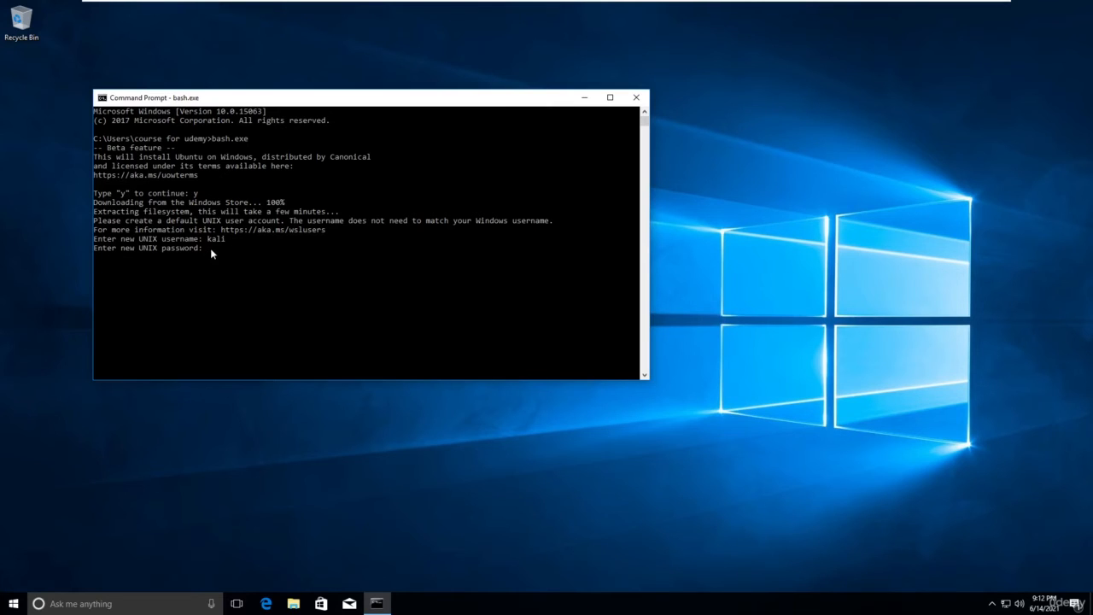
- Create the UNIX user kali by entering and confirming its new password
{"action": "key", "text": "Return"}
{"action": "key", "text": "Return"}
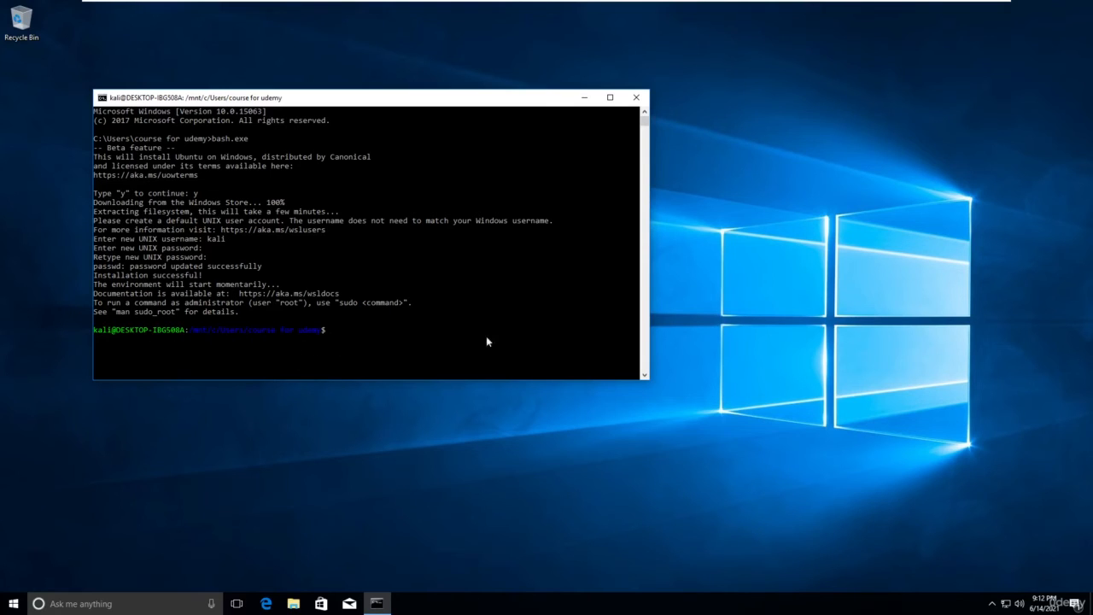
{"action": "type", "text": "su"}
{"action": "type", "text": "do"}
- Run sudo su (fixing the sudu typo from history) and enter the password to become root
{"action": "key", "text": "BackSpace"}
{"action": "key", "text": "BackSpace"}
{"action": "type", "text": "do"}
{"action": "type", "text": " su"}
{"action": "key", "text": "Return"}
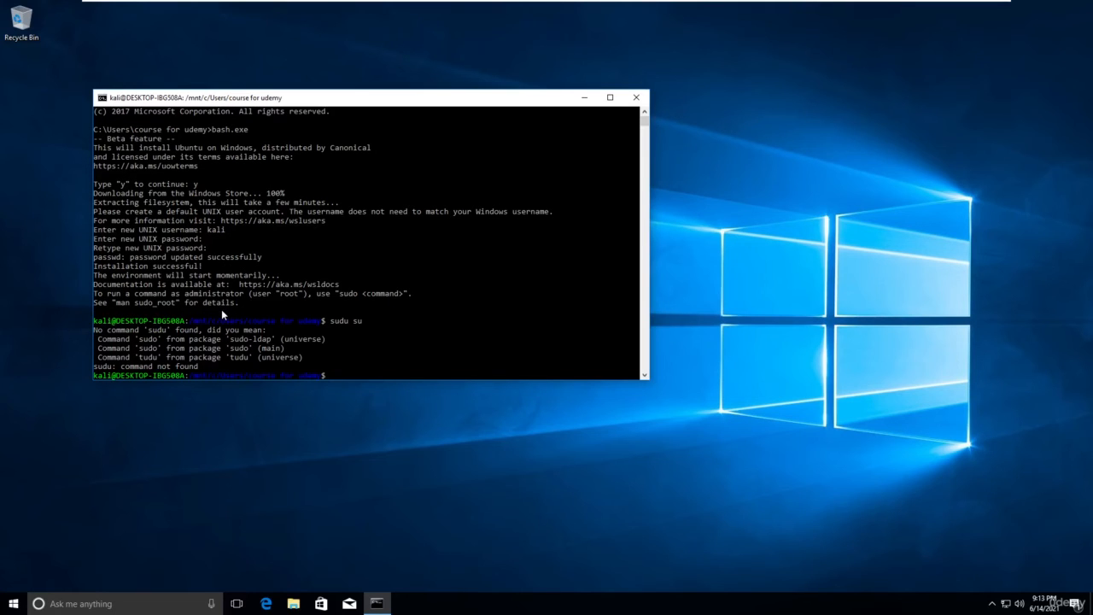
{"action": "scroll", "coordinate": [221, 309], "scroll_direction": "down", "scroll_amount": 1}
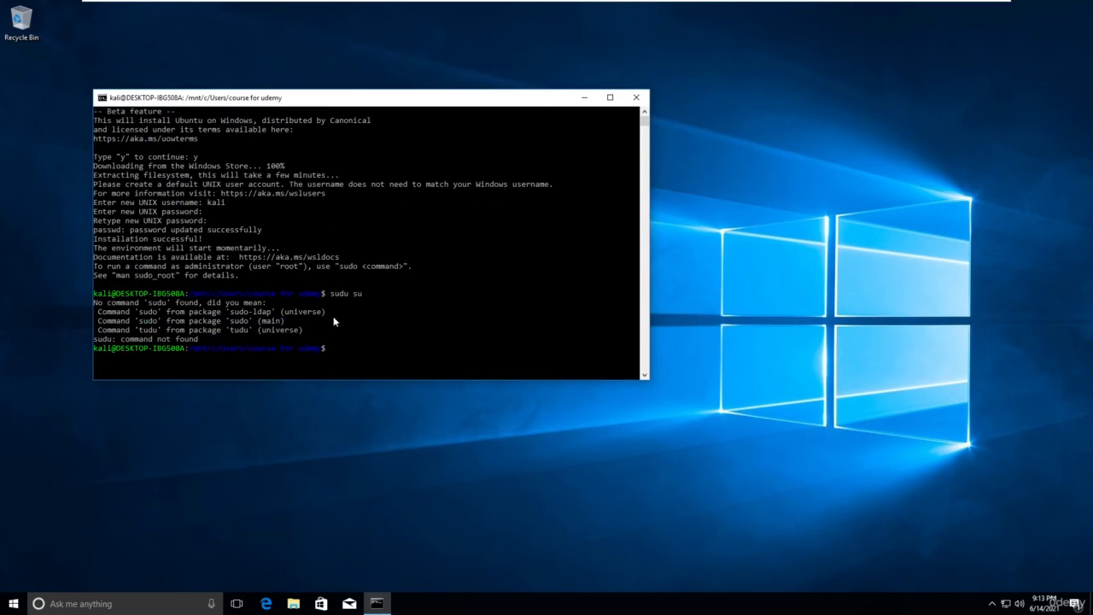
{"action": "key", "text": "Up"}
{"action": "key", "text": "Left"}
{"action": "key", "text": "Left"}
{"action": "key", "text": "Left"}
{"action": "key", "text": "BackSpace"}
{"action": "type", "text": "o"}
{"action": "key", "text": "Return"}
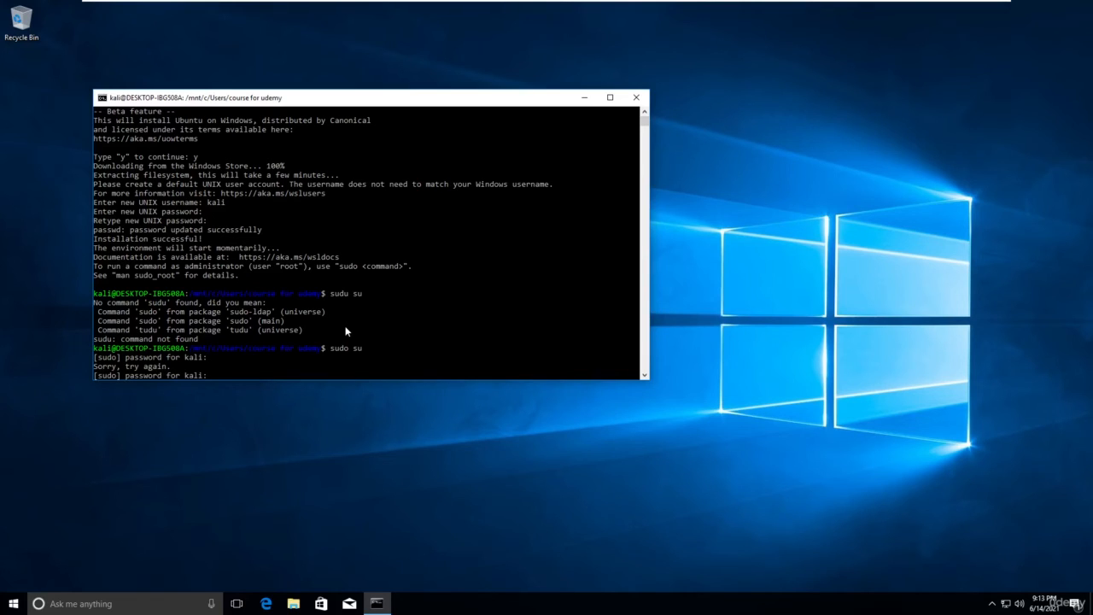
{"action": "key", "text": "Return"}
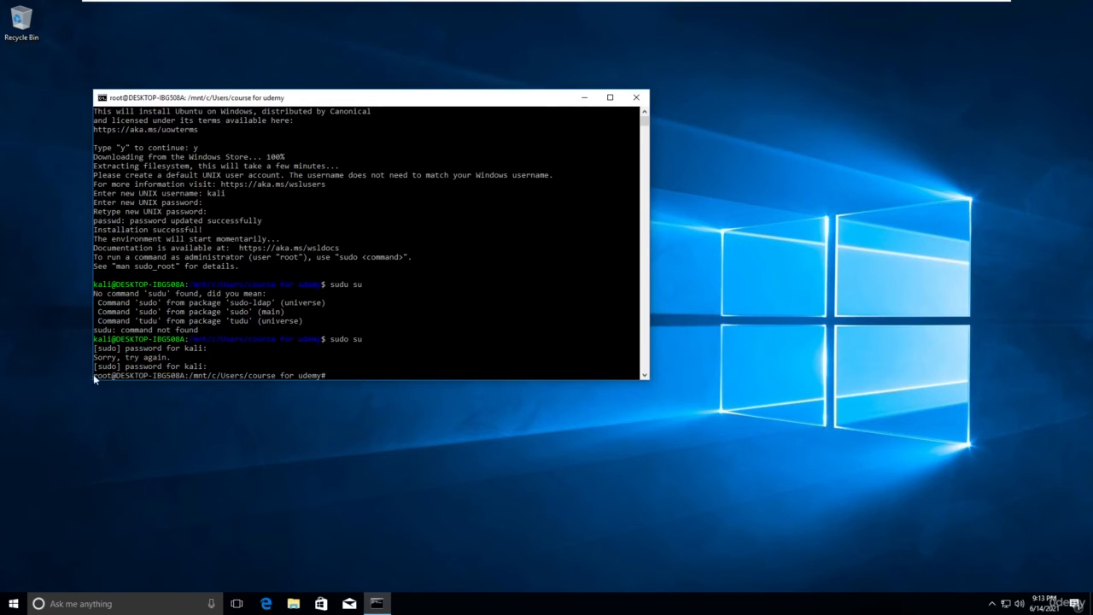
- Highlight the root part of the new prompt, then deselect it
{"action": "left_click_drag", "start_coordinate": [94, 375], "coordinate": [115, 376]}
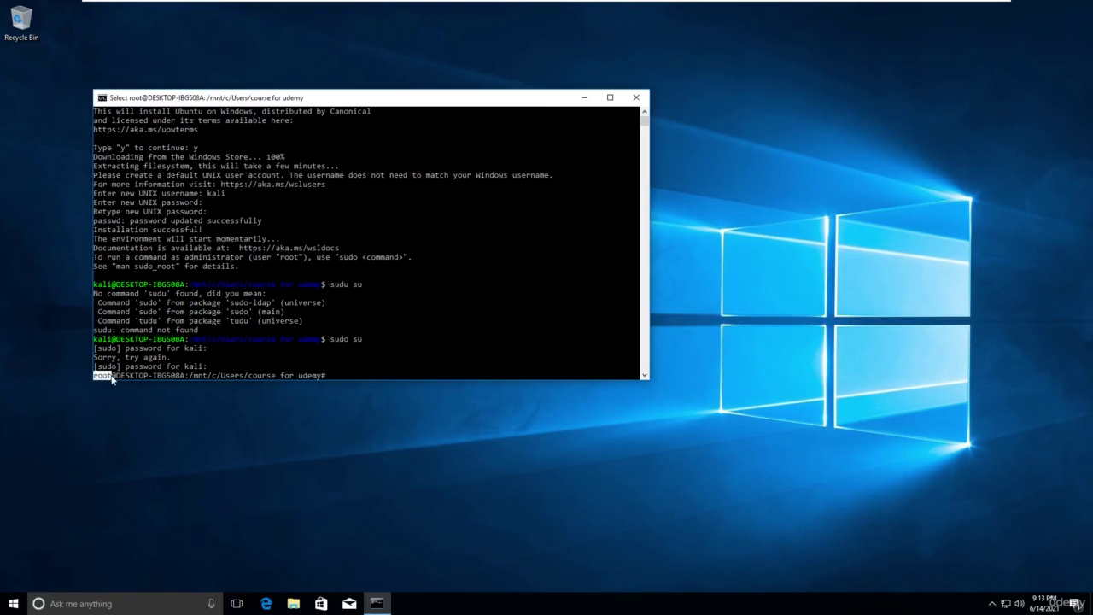
{"action": "left_click", "coordinate": [370, 376]}
{"action": "type", "text": "clear"}
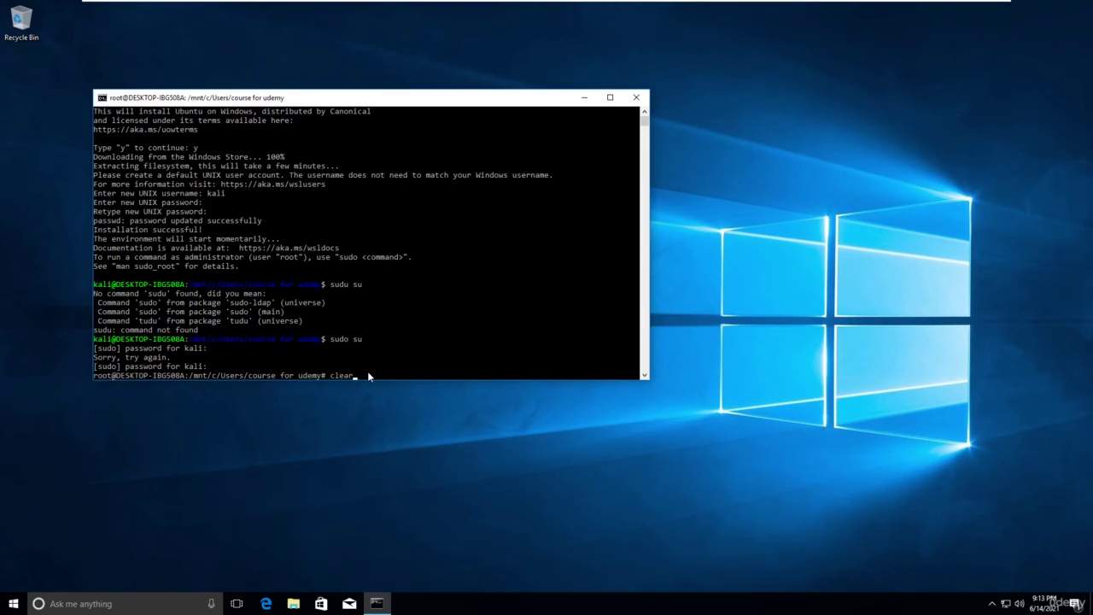
- Clear the screen, try apt-get upgrade, then run apt-get update to refresh the package lists
{"action": "key", "text": "Return"}
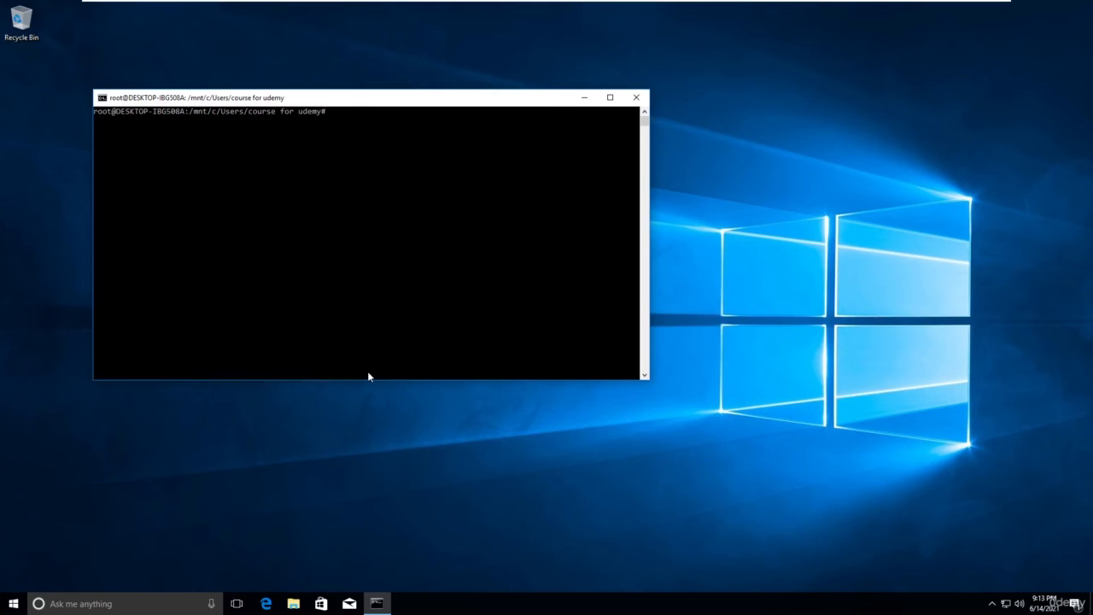
{"action": "type", "text": "apt-g"}
{"action": "type", "text": "et up"}
{"action": "type", "text": "grade"}
{"action": "key", "text": "Return"}
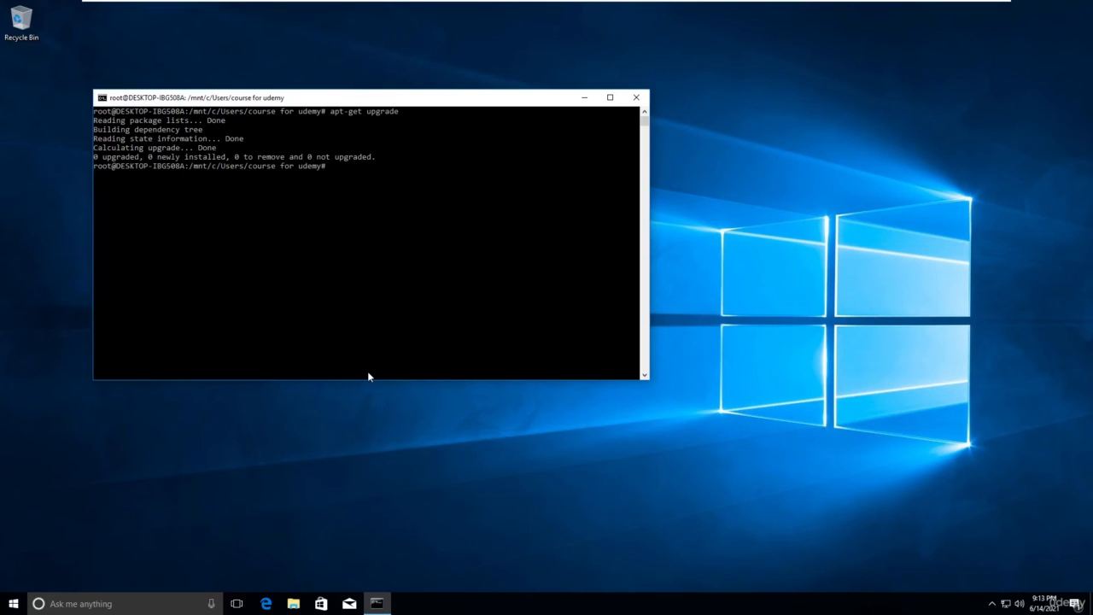
{"action": "key", "text": "Up"}
{"action": "key", "text": "BackSpace"}
{"action": "key", "text": "BackSpace"}
{"action": "key", "text": "BackSpace"}
{"action": "key", "text": "BackSpace"}
{"action": "key", "text": "BackSpace"}
{"action": "key", "text": "BackSpace"}
{"action": "type", "text": "pdat"}
{"action": "type", "text": "e"}
{"action": "key", "text": "Return"}
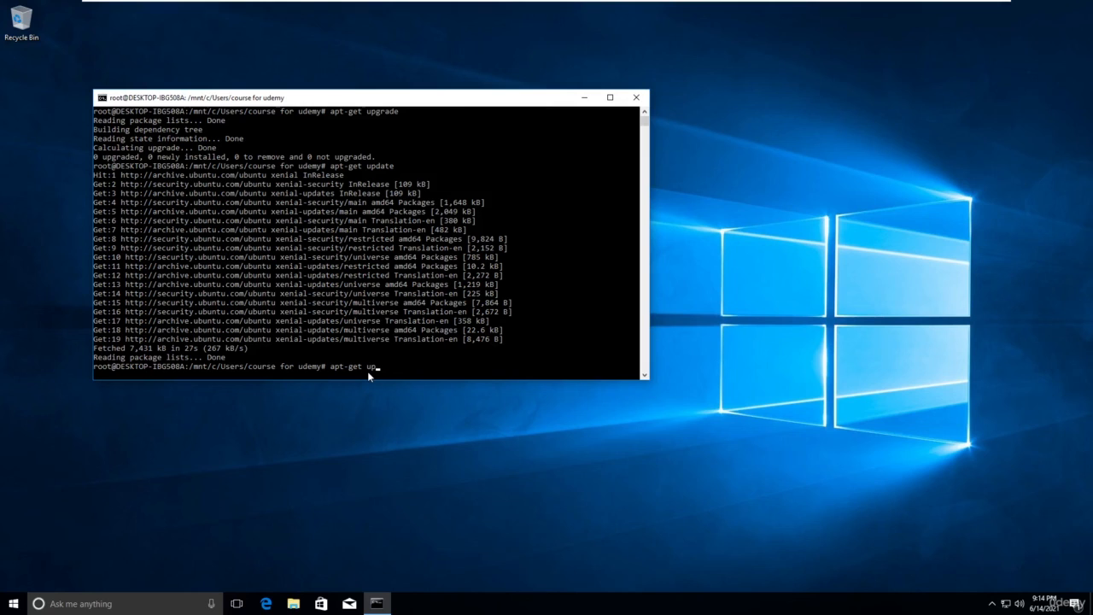
- Run apt-get upgrade again and answer y to upgrade the 235 packages
{"action": "key", "text": "Return"}
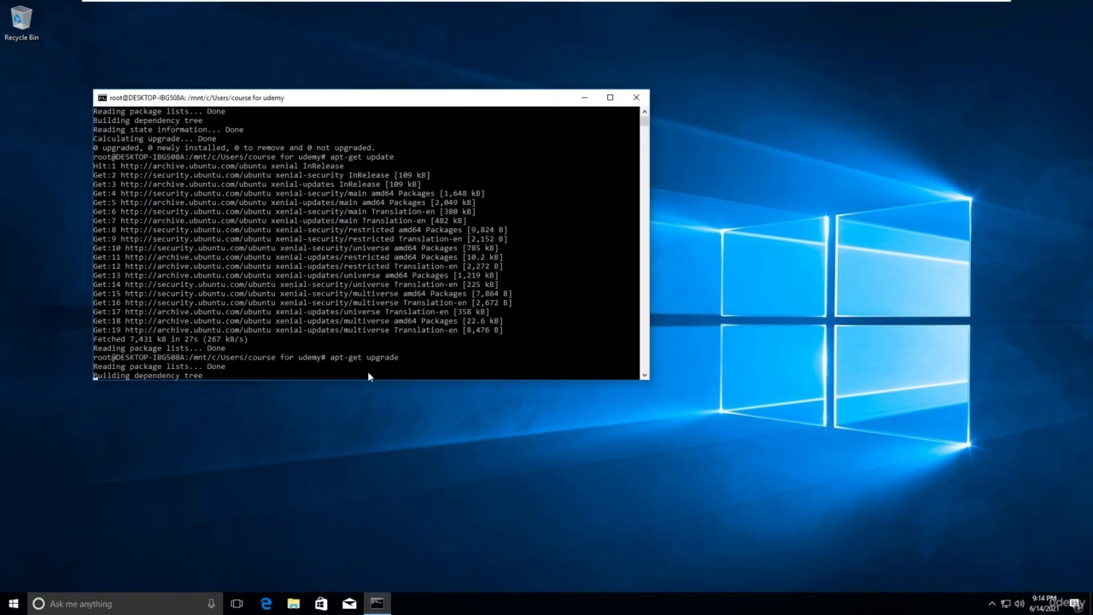
{"action": "type", "text": "y"}
{"action": "key", "text": "Return"}
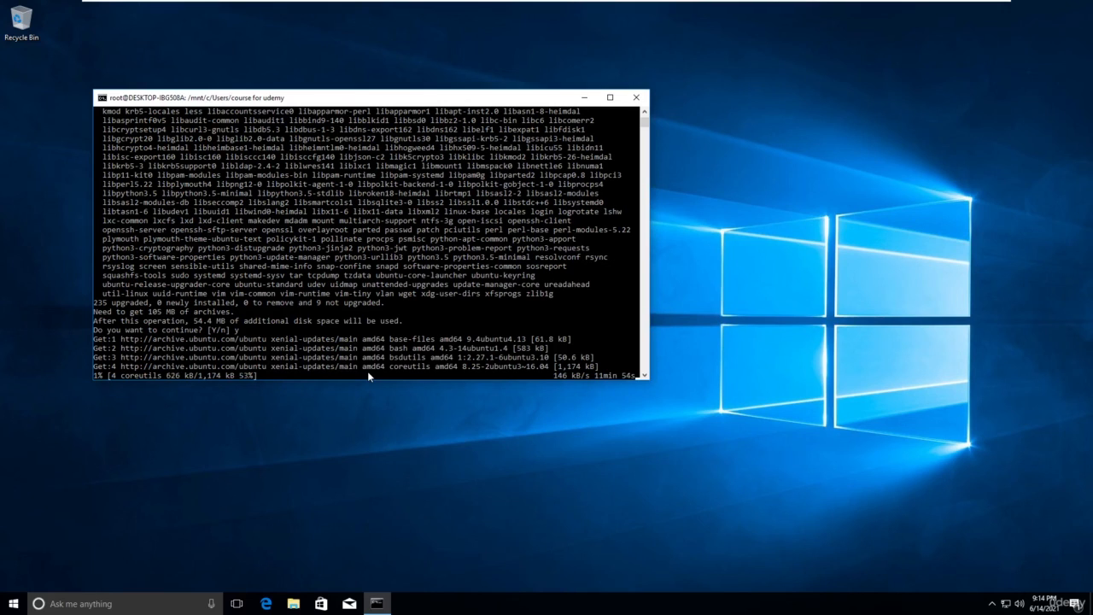
{"action": "left_click", "coordinate": [608, 376]}
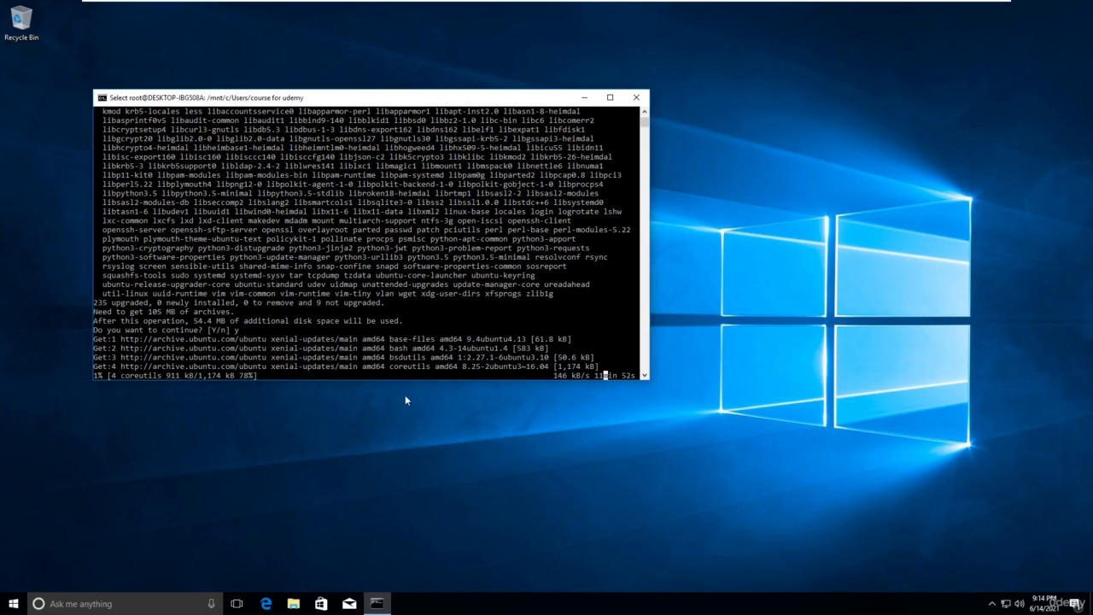